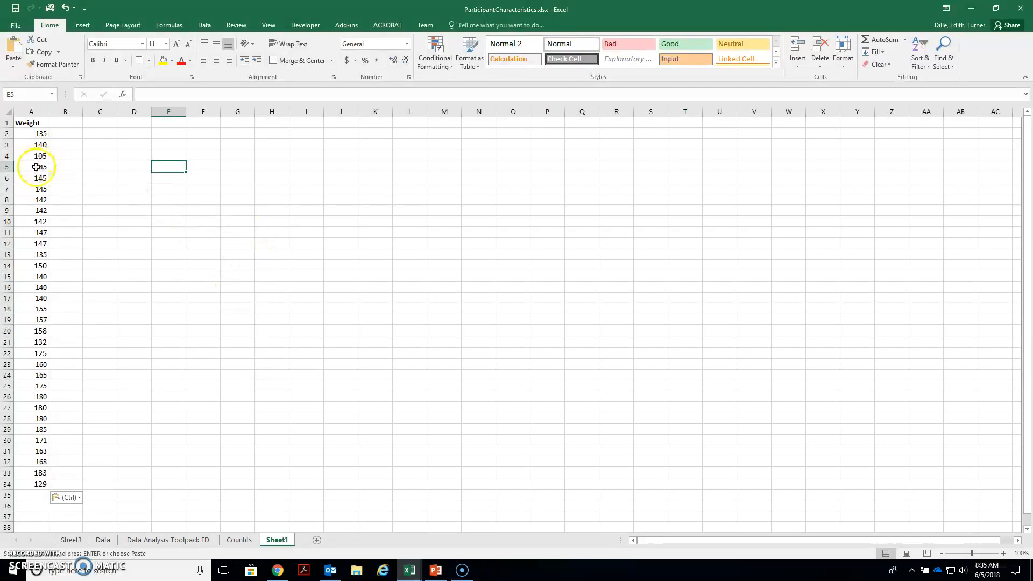
# Step: Enter the labels Mean, Median, Mode, Variance and Standard Deviation in cells C2 to C6, and widen column C to fit the longest label
pyautogui.click(42, 136)
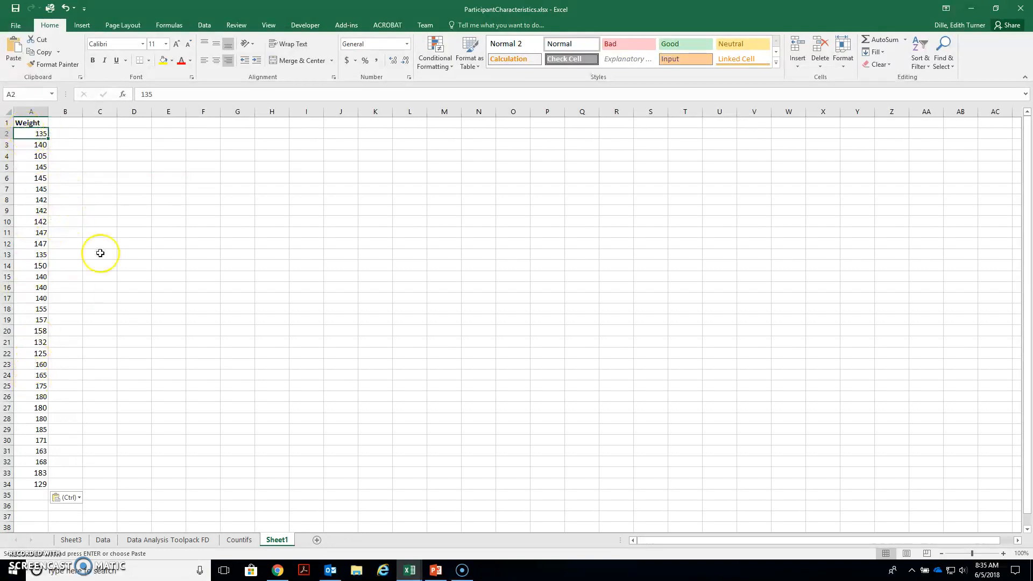
pyautogui.click(103, 133)
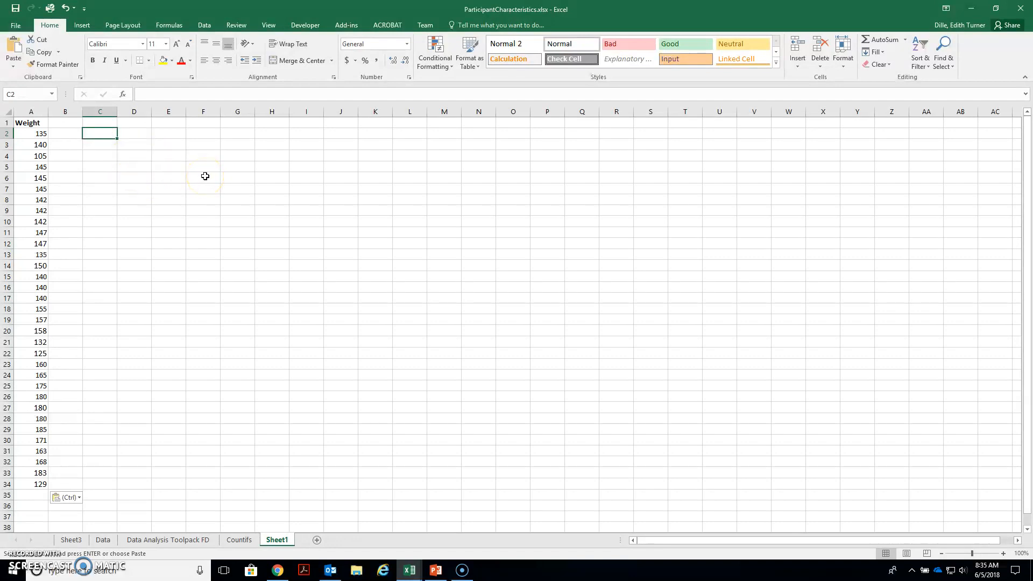
pyautogui.write('Mean')
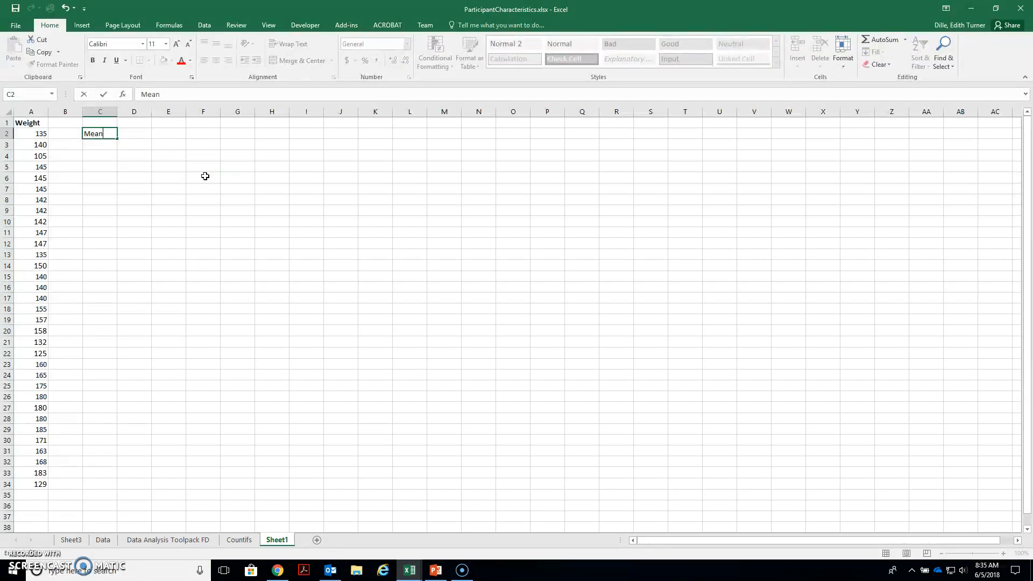
pyautogui.press('Return')
pyautogui.write('Median')
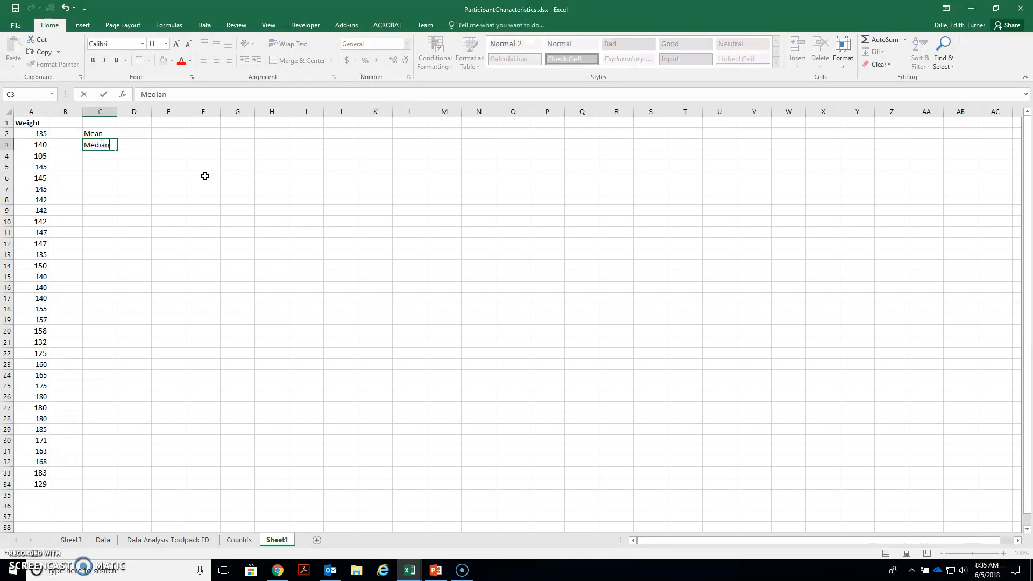
pyautogui.press('Return')
pyautogui.write('Mode')
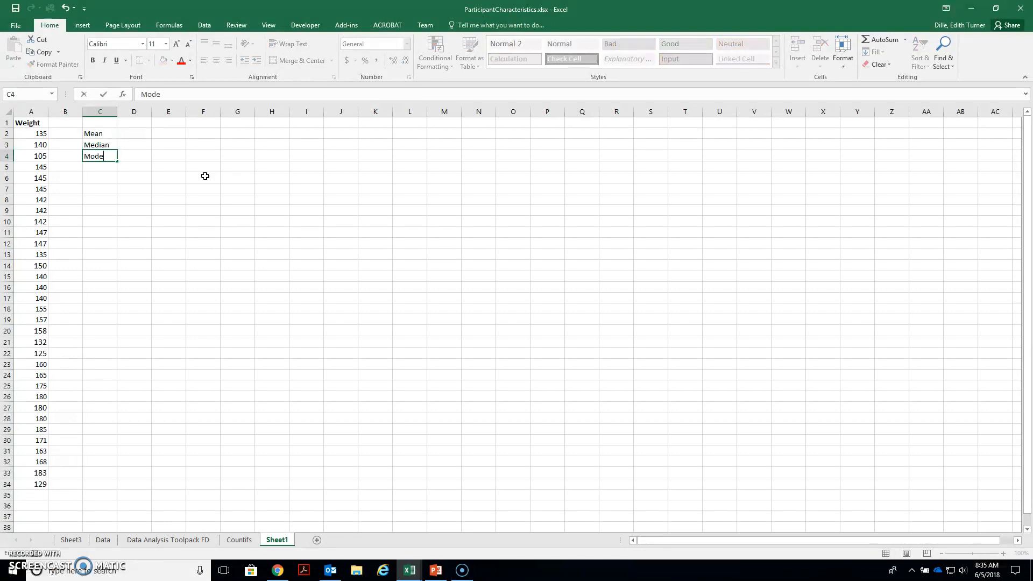
pyautogui.press('Return')
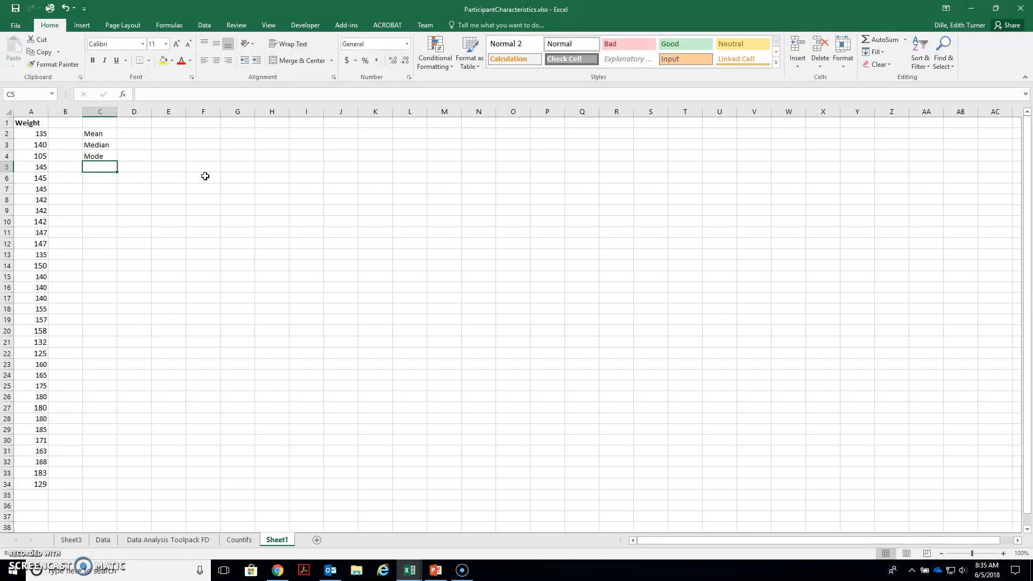
pyautogui.write('Variance')
pyautogui.press('Return')
pyautogui.write('Standard Deviation')
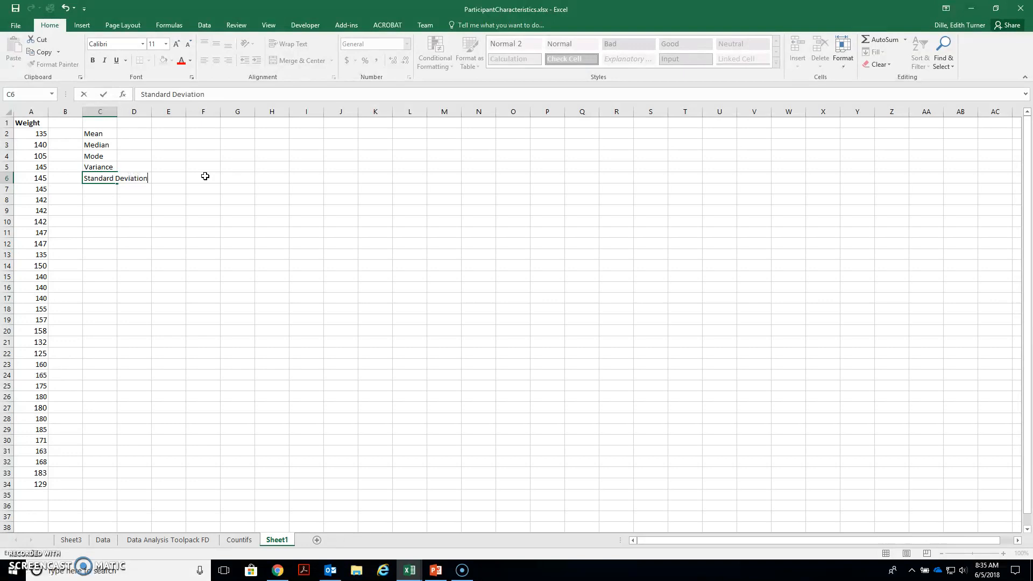
pyautogui.press('Return')
pyautogui.moveTo(117, 111); pyautogui.dragTo(149, 111)
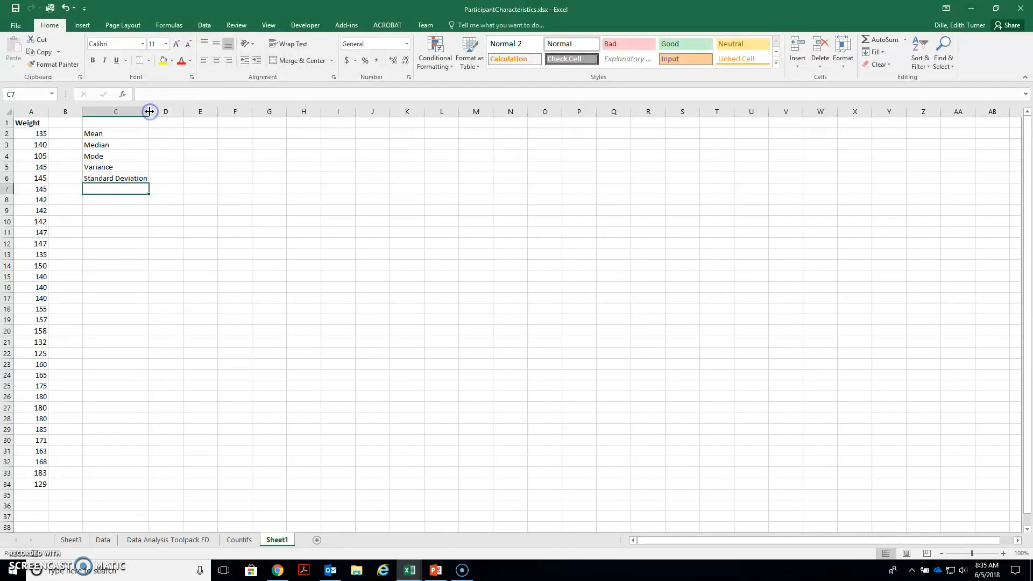
# Step: Name the range of weight values in A2:A34 "Weights", leaving out the column header
pyautogui.click(175, 134)
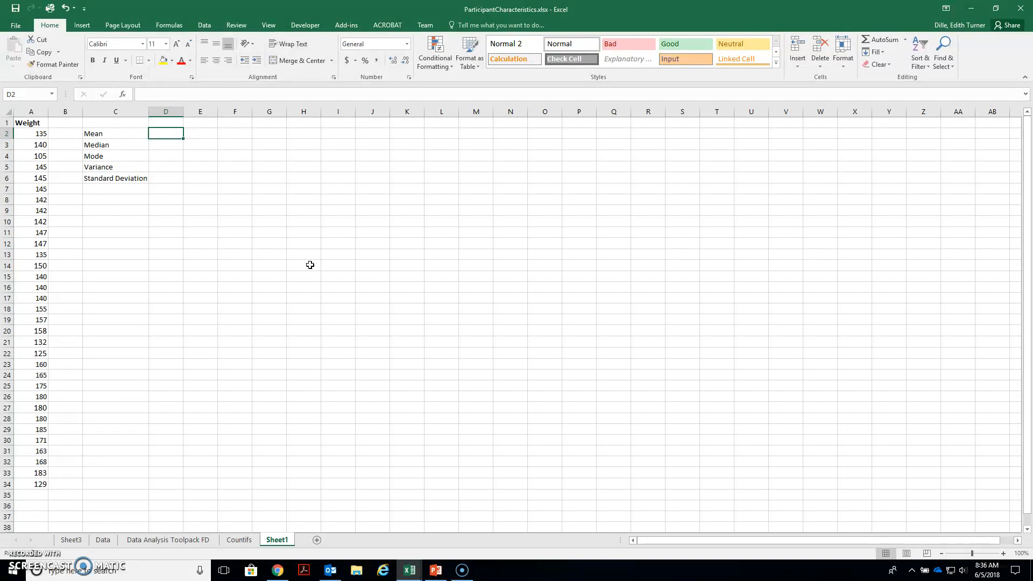
pyautogui.moveTo(40, 133); pyautogui.dragTo(39, 485)
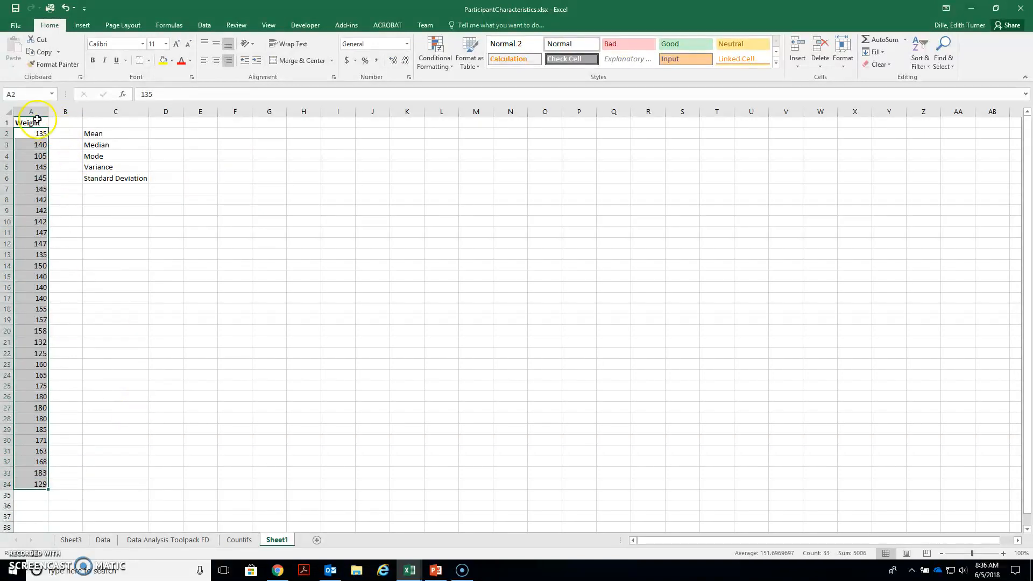
pyautogui.click(27, 95)
pyautogui.write('Weights')
pyautogui.press('Return')
# Step: Calculate the mean in cell D2 with the formula =average(weights)
pyautogui.click(168, 135)
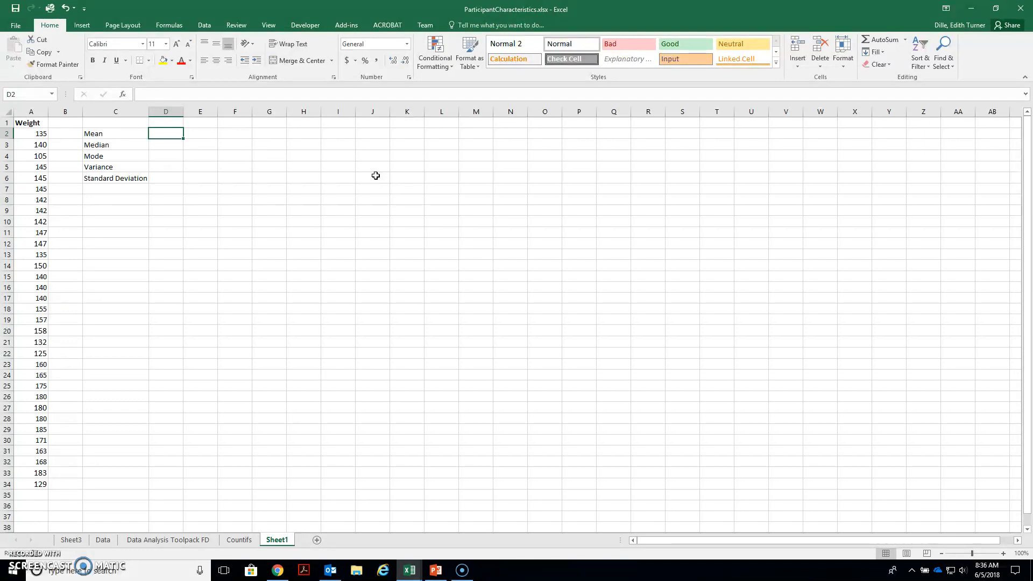
pyautogui.write('=')
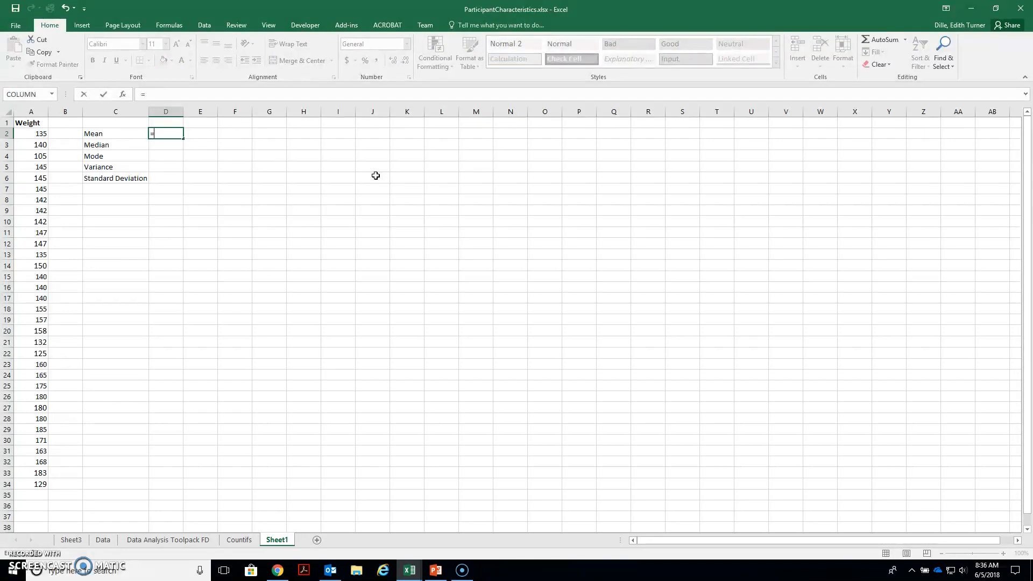
pyautogui.write('a')
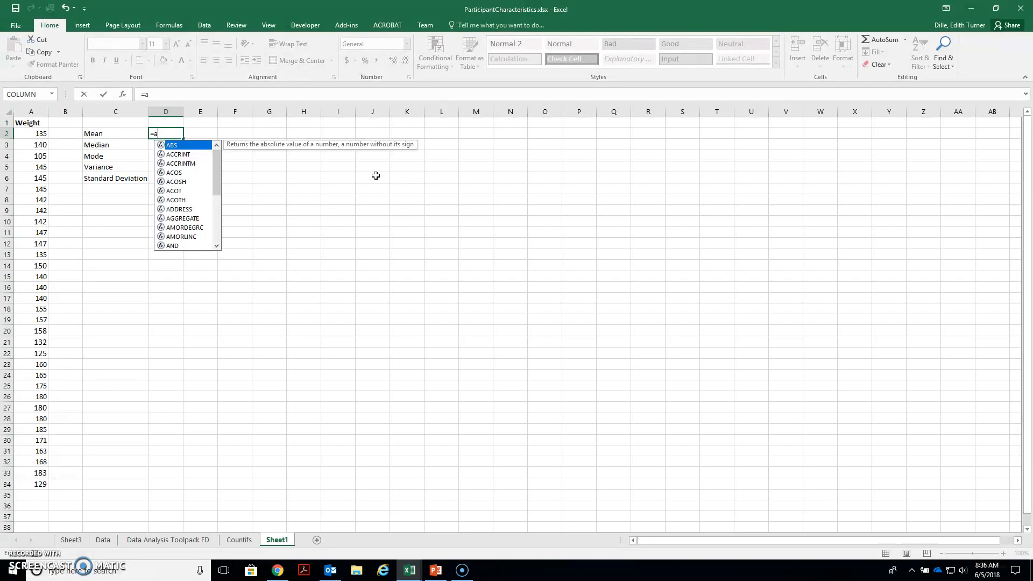
pyautogui.write('verage')
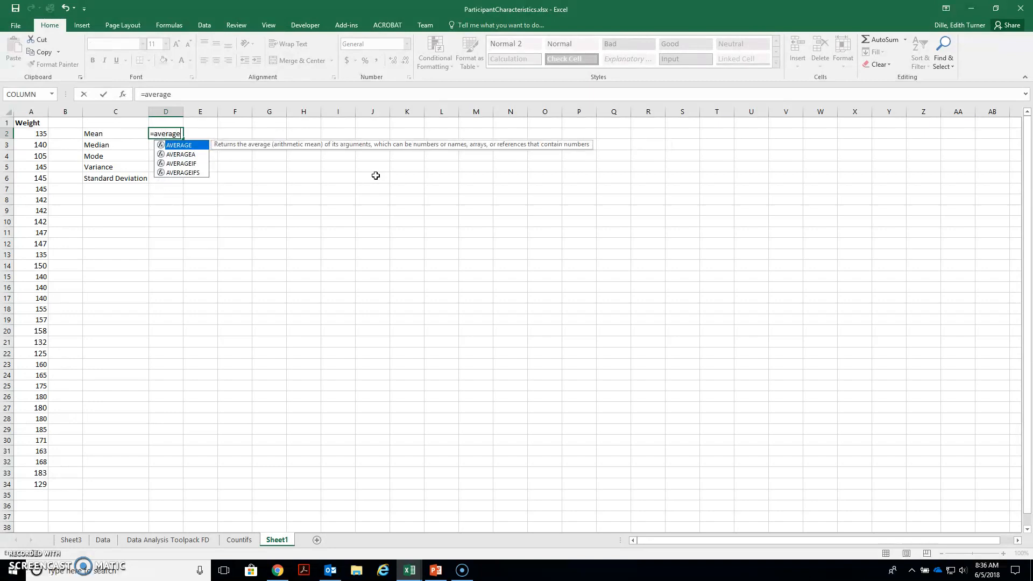
pyautogui.write('(weights')
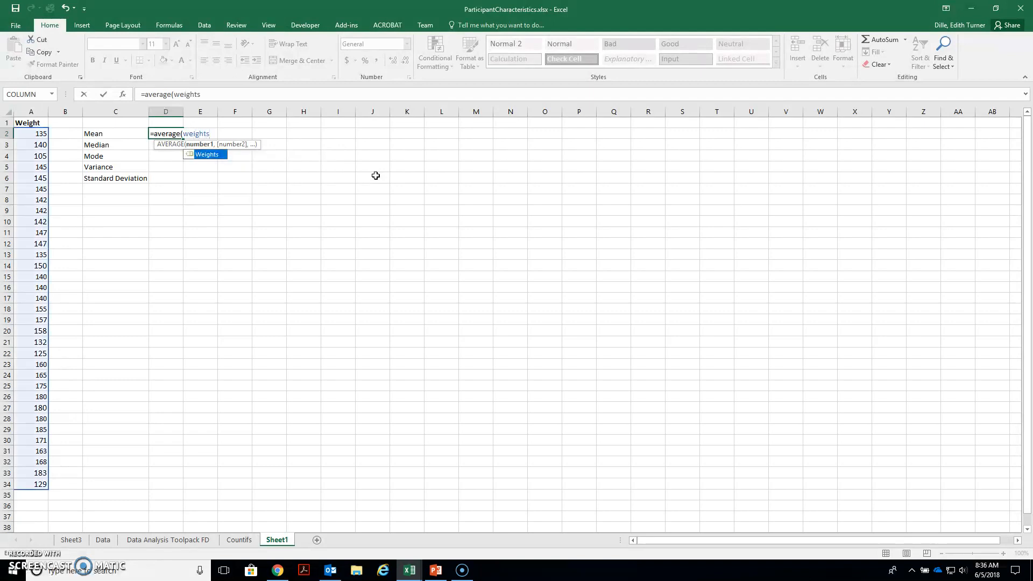
pyautogui.write(')')
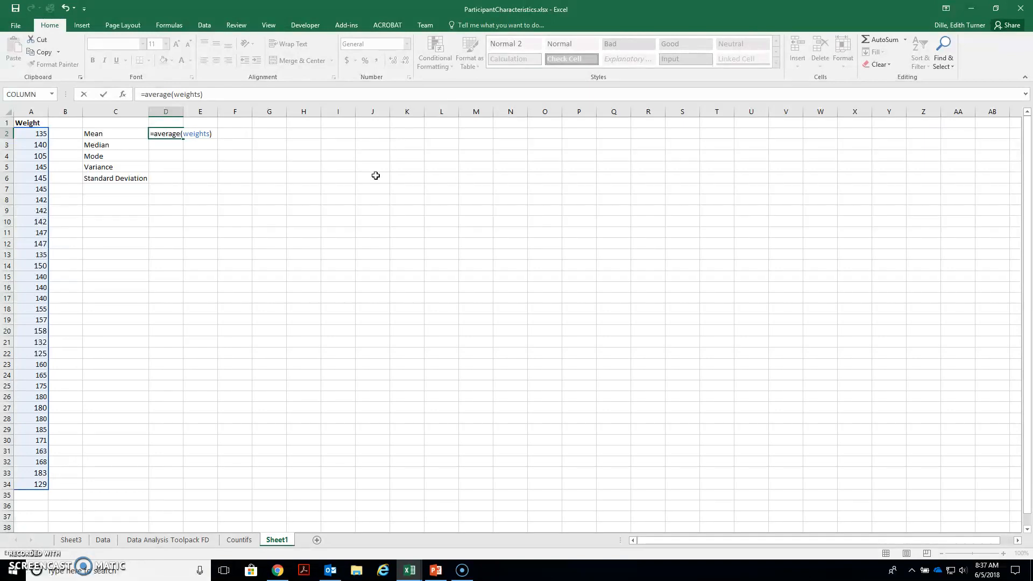
pyautogui.press('Return')
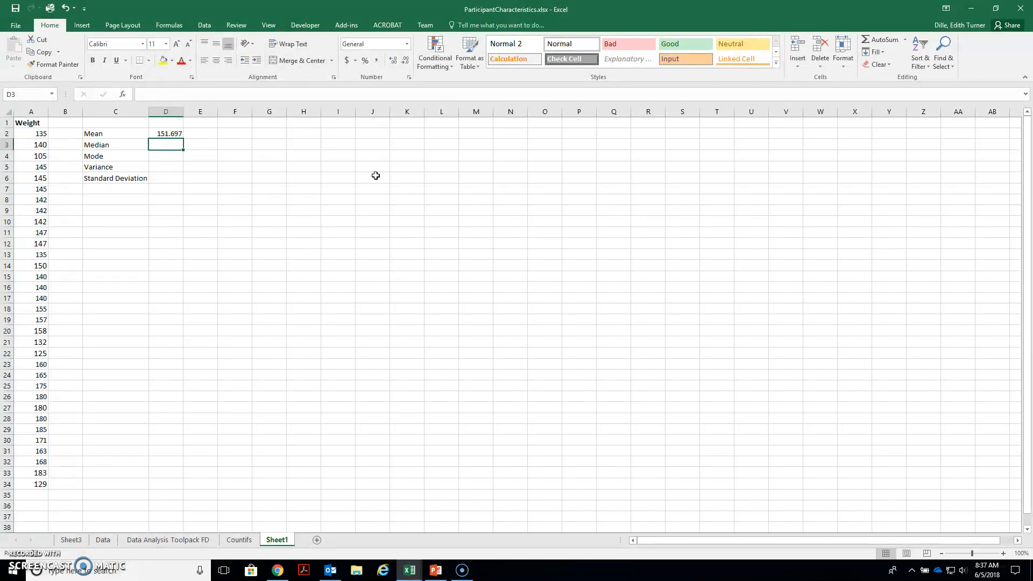
# Step: Calculate the median in cell D3 with the MEDIAN function applied to the named range weights
pyautogui.write('=m')
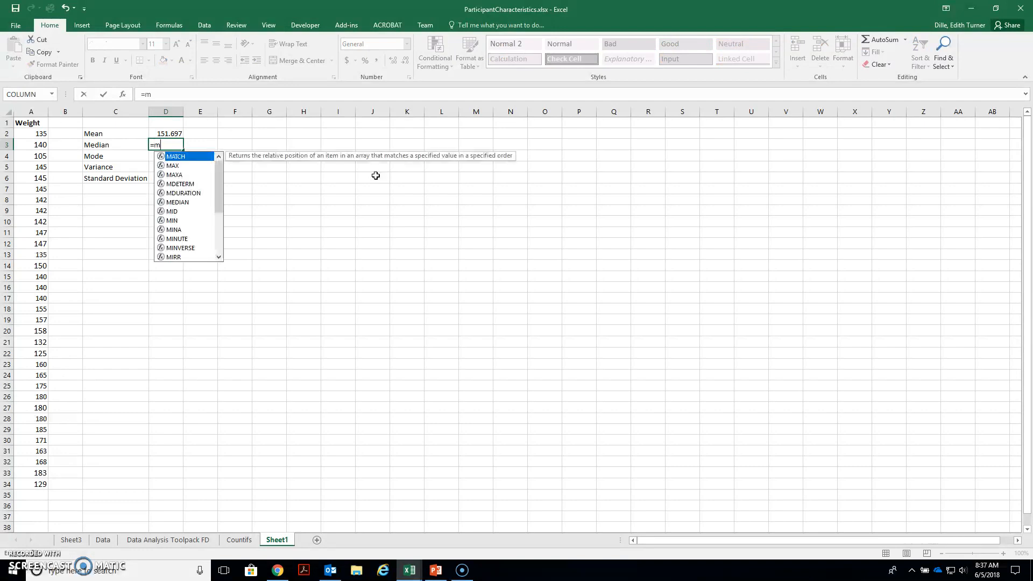
pyautogui.write('edian')
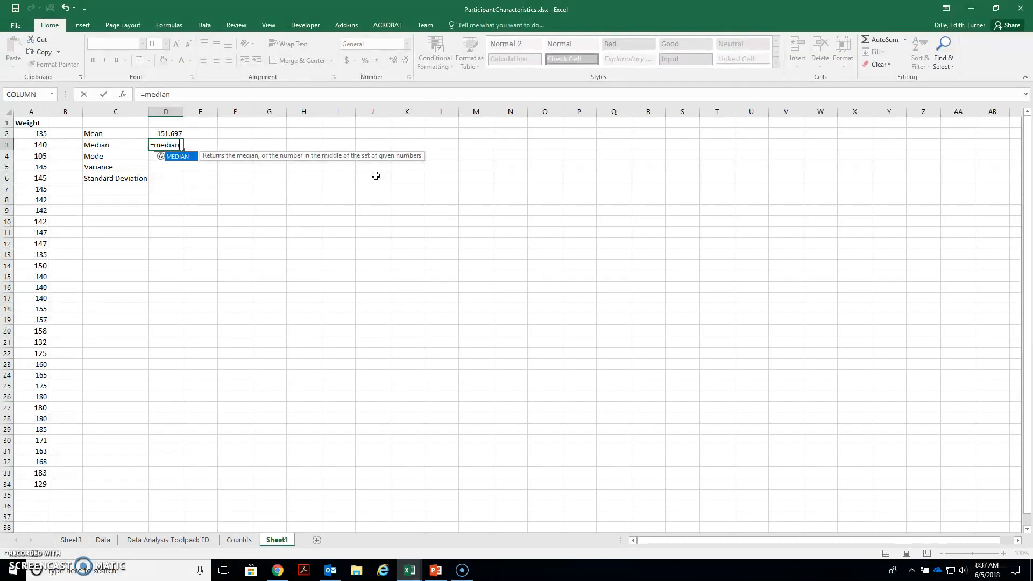
pyautogui.write('(')
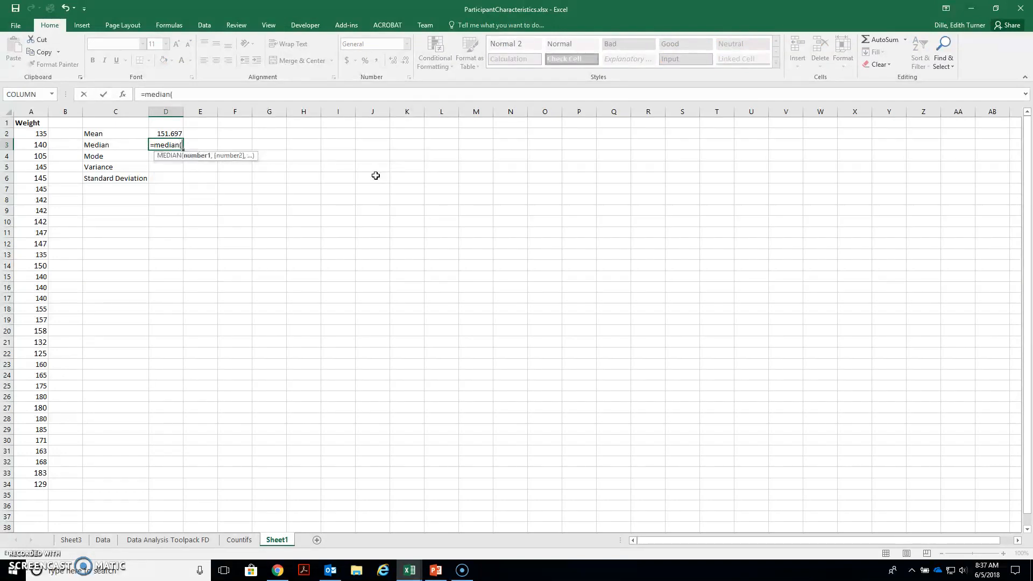
pyautogui.write('weights')
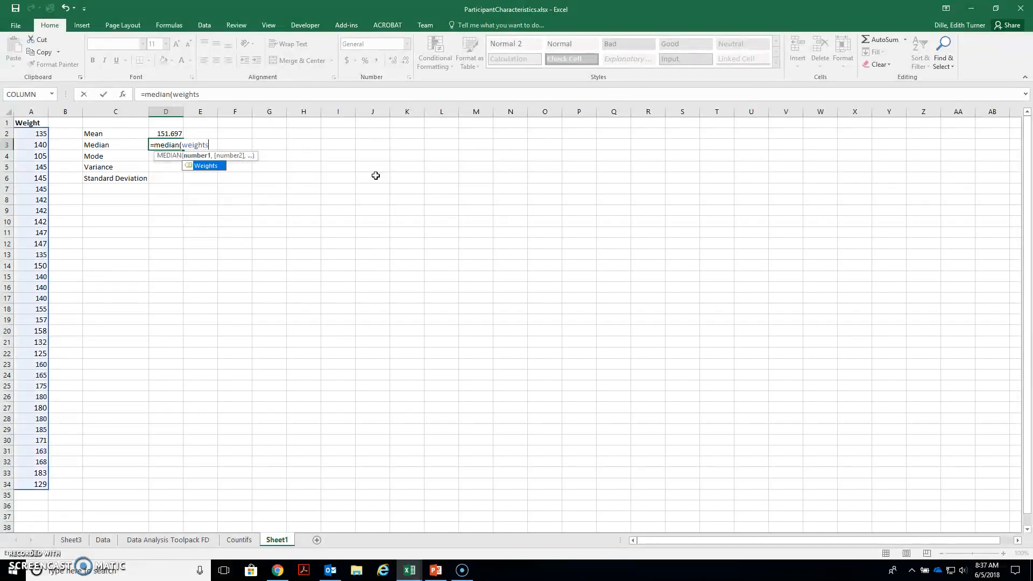
pyautogui.press('Return')
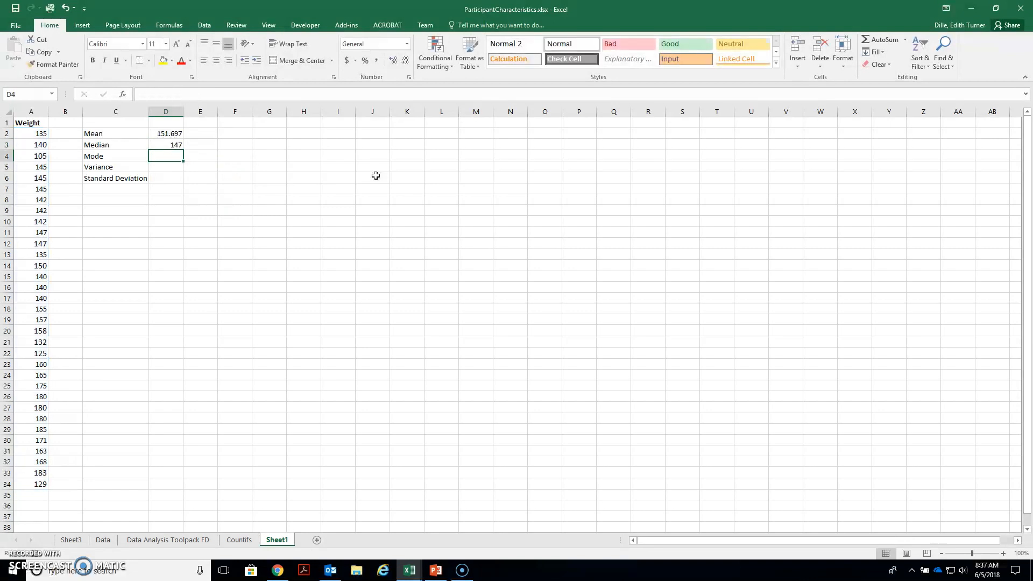
# Step: Calculate the mode in cell D4 with the single-mode formula =MODE.SNGL(weights)
pyautogui.write('=')
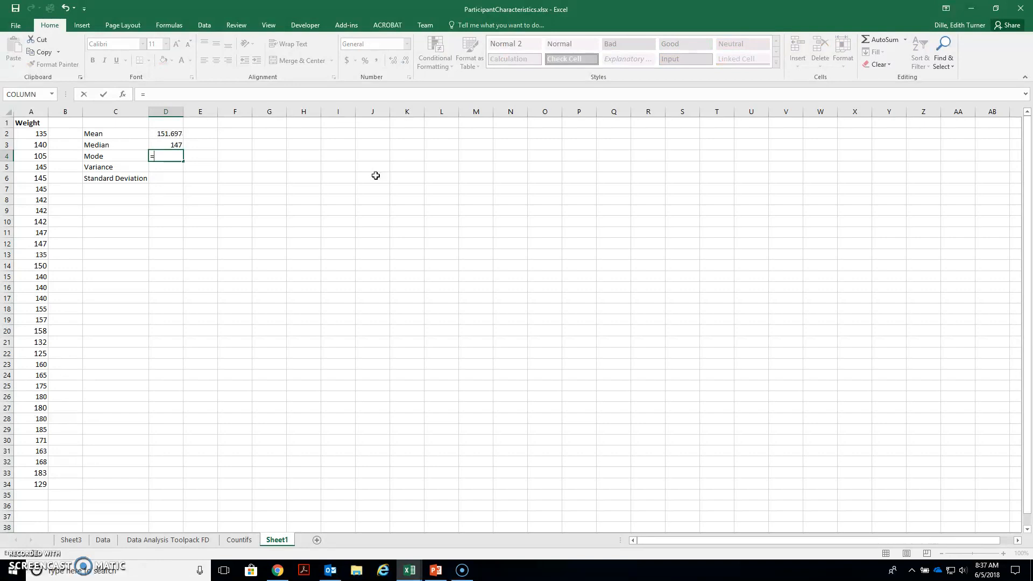
pyautogui.write('mode')
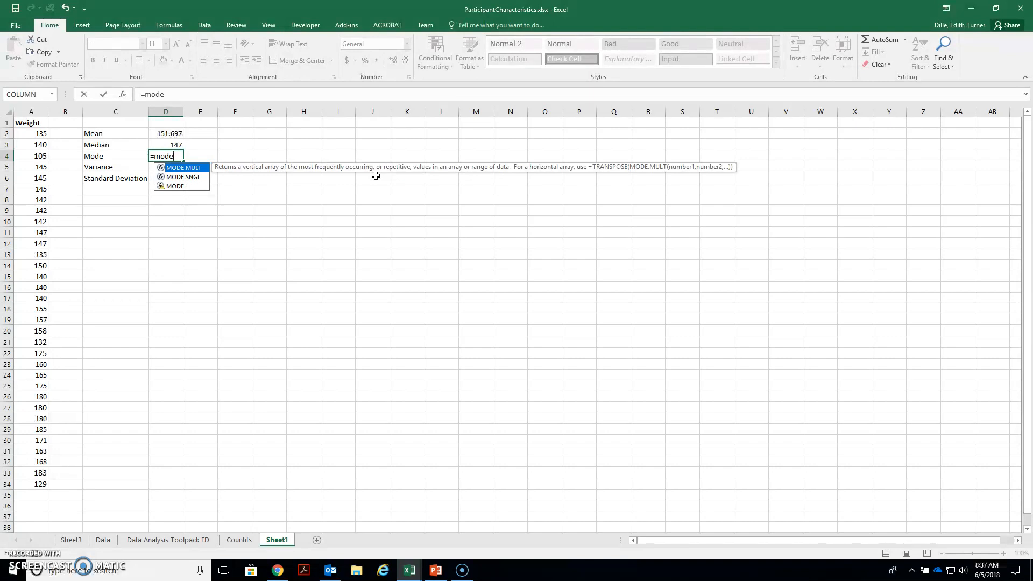
pyautogui.click(182, 178)
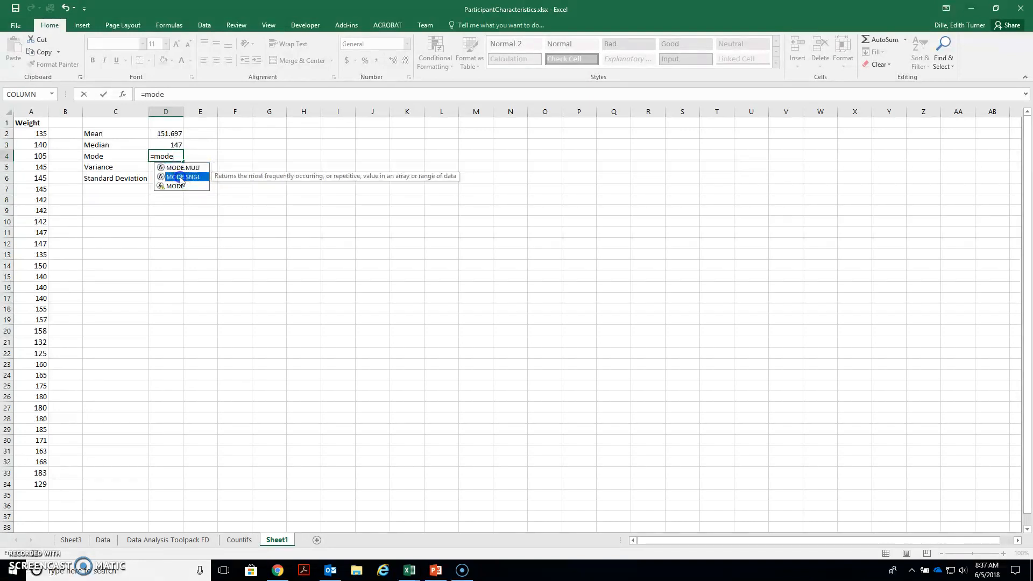
pyautogui.doubleClick(180, 177)
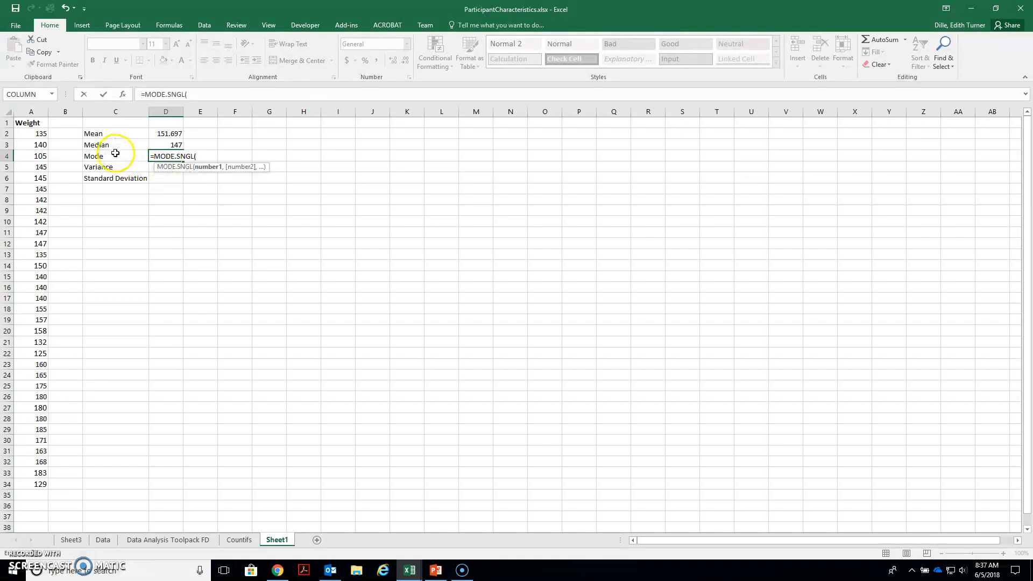
pyautogui.write('wei')
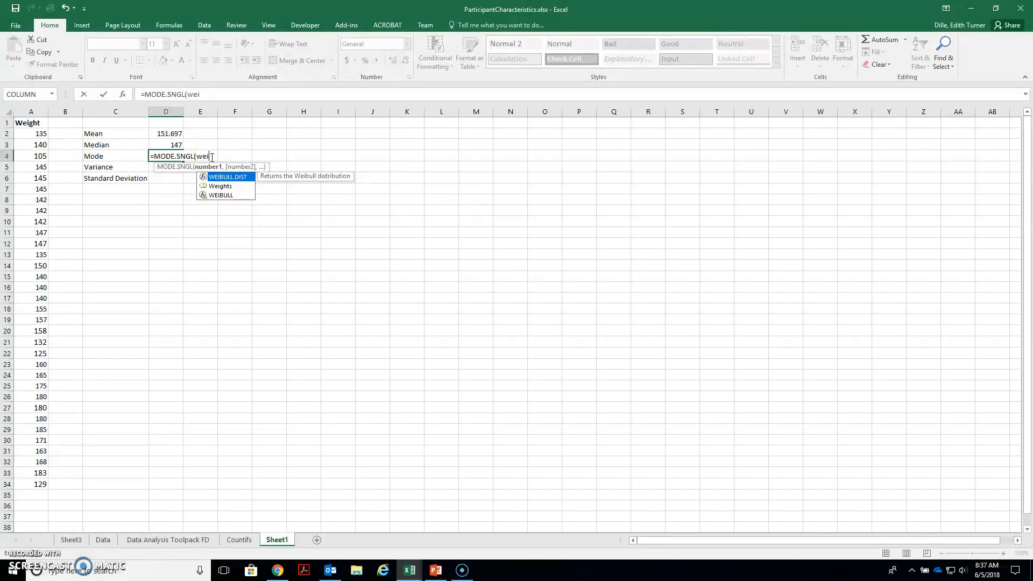
pyautogui.write('ghts)')
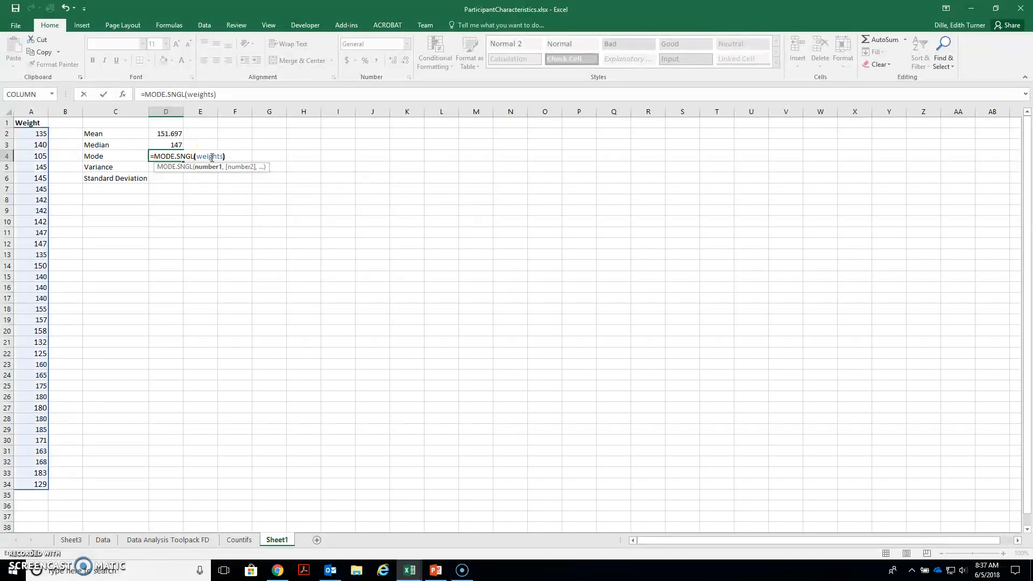
pyautogui.press('Return')
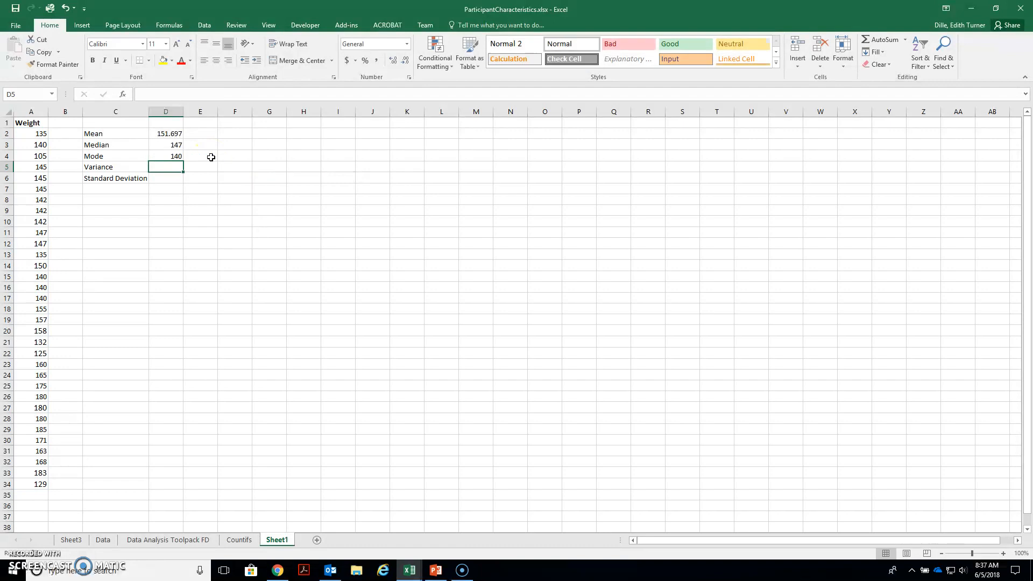
# Step: Calculate the sample variance in cell D5 with the formula =VAR.S(weights)
pyautogui.write('=')
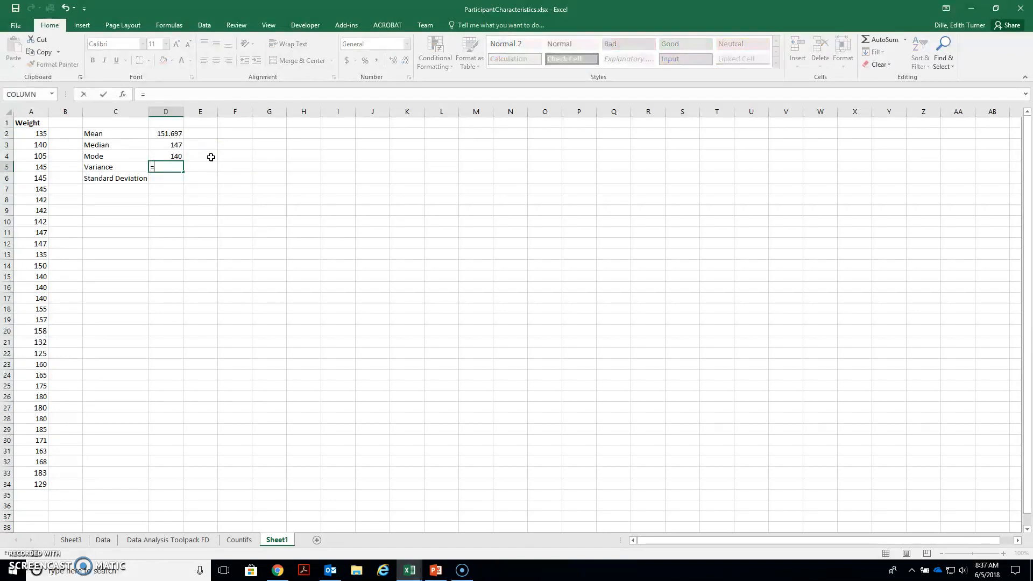
pyautogui.write('var')
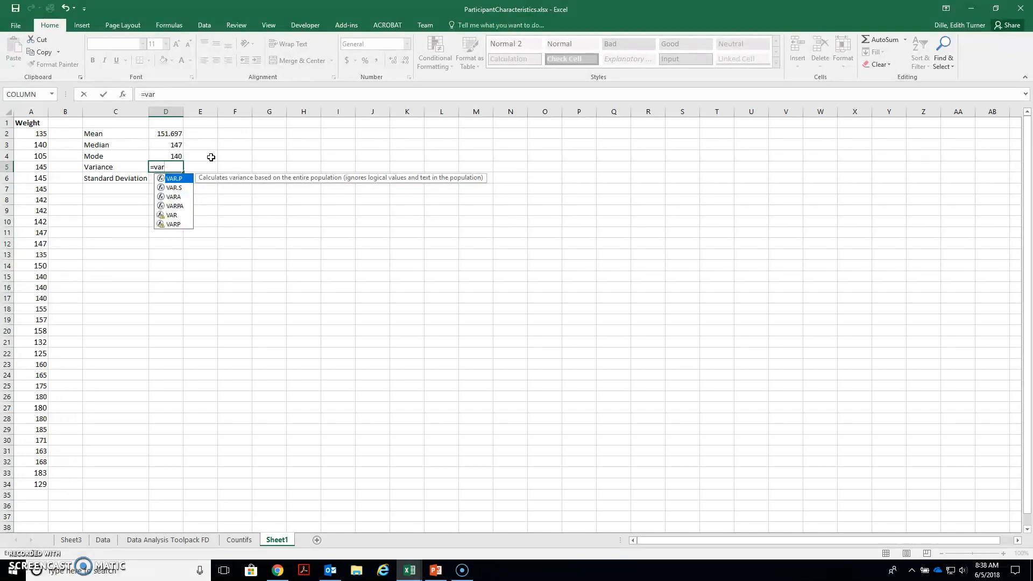
pyautogui.doubleClick(178, 190)
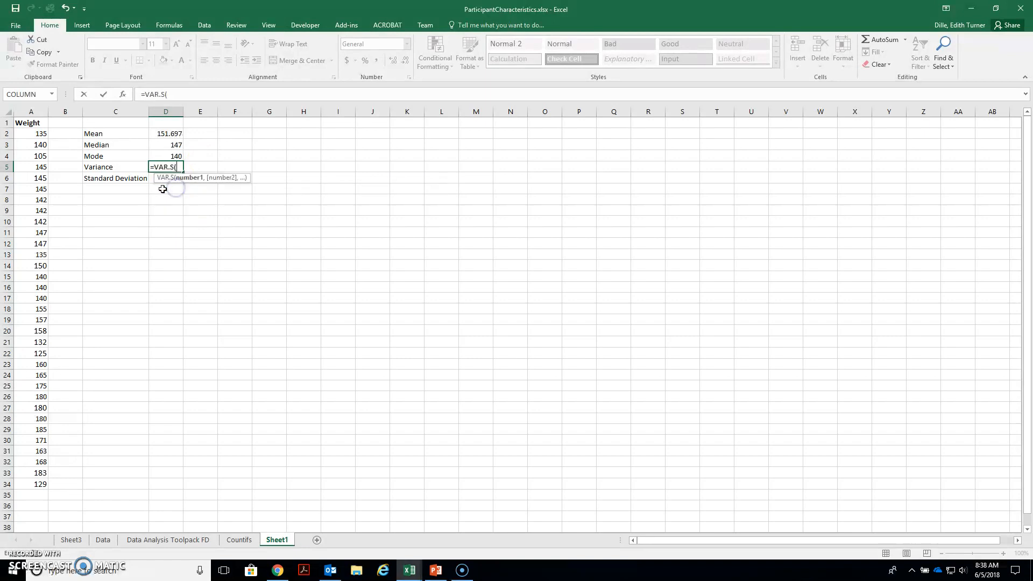
pyautogui.write('weights')
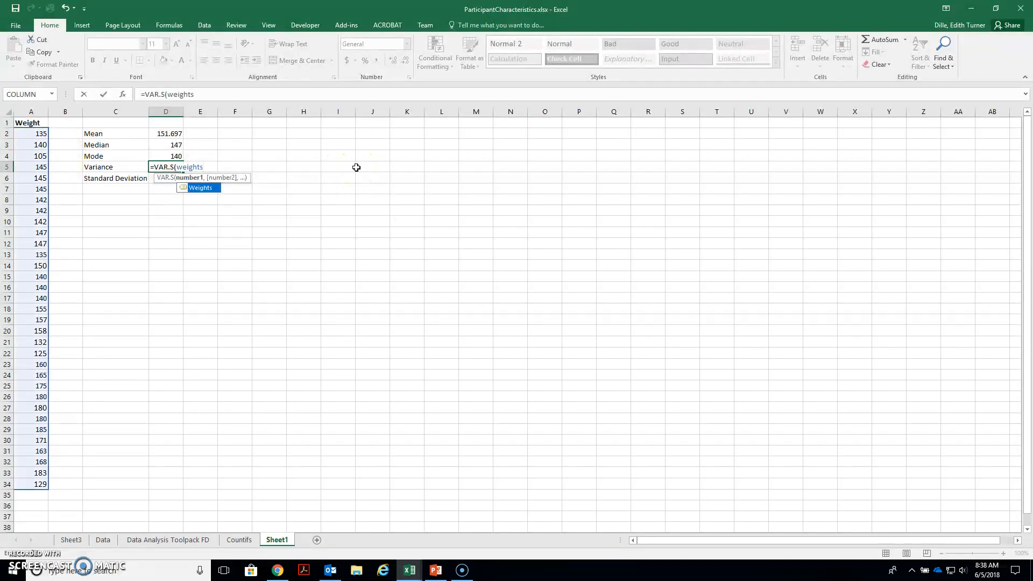
pyautogui.write(')')
pyautogui.press('Return')
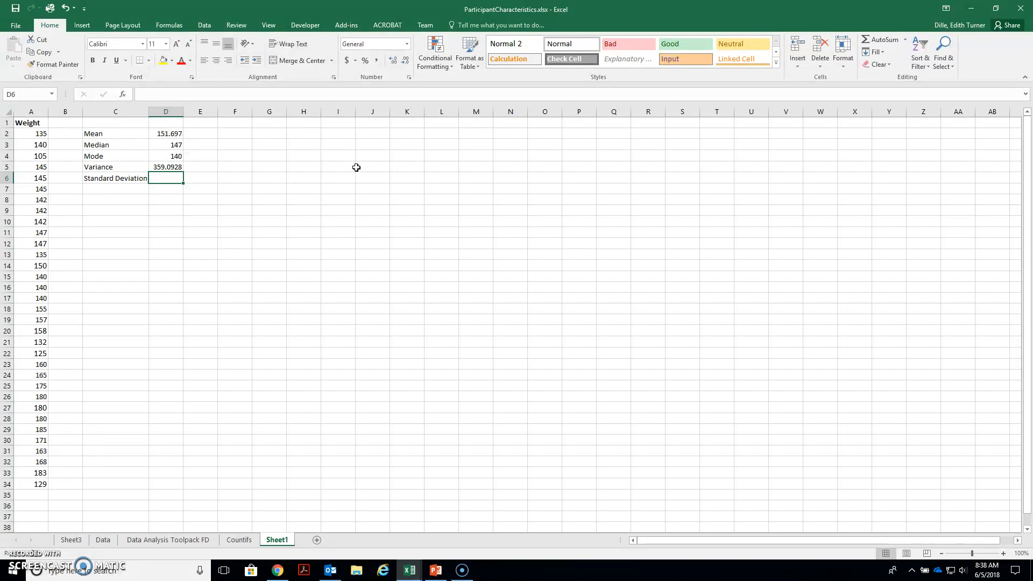
# Step: Calculate the sample standard deviation in cell D6 with the formula =STDEV.S(weights)
pyautogui.write('=')
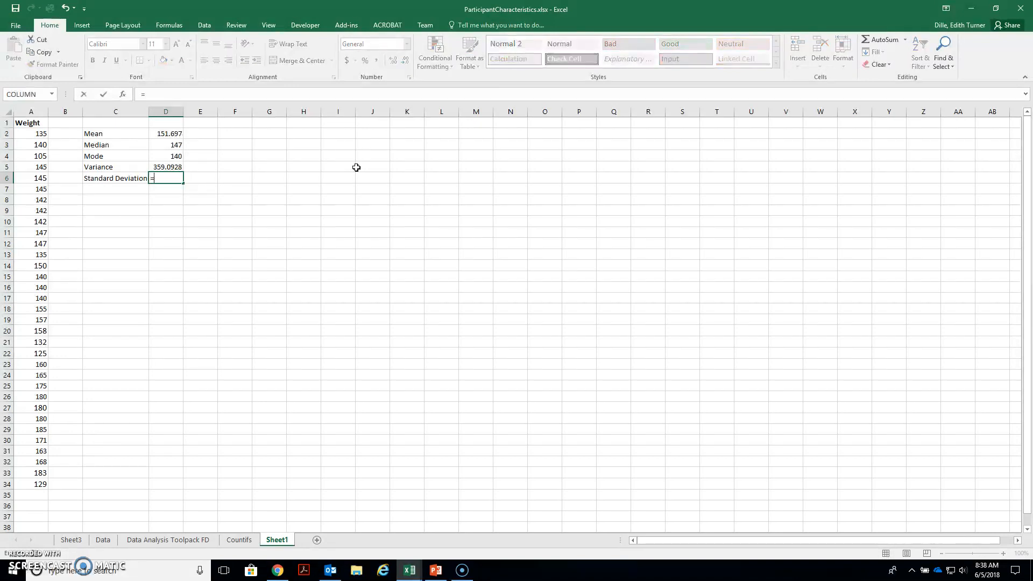
pyautogui.write('st')
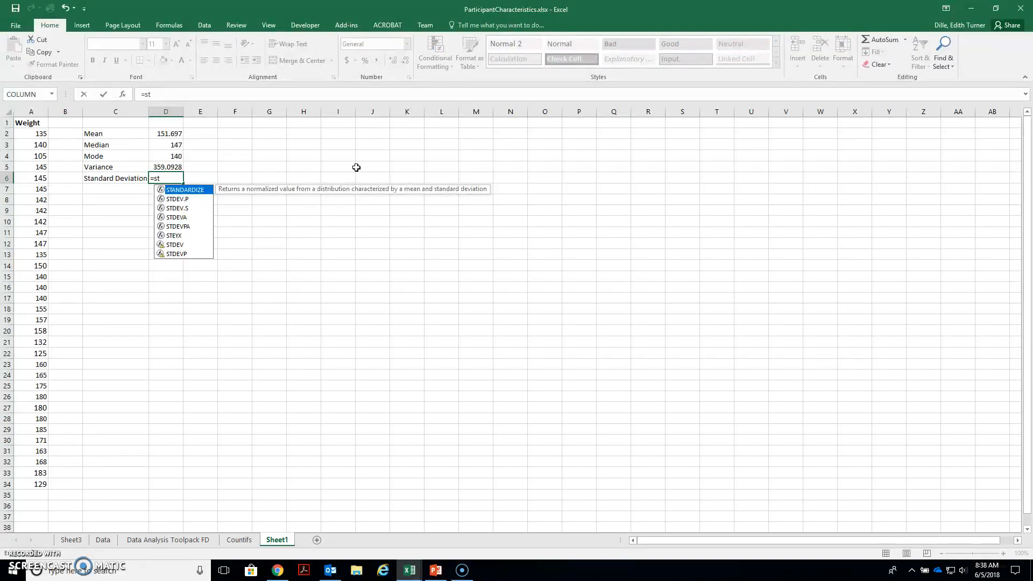
pyautogui.click(178, 209)
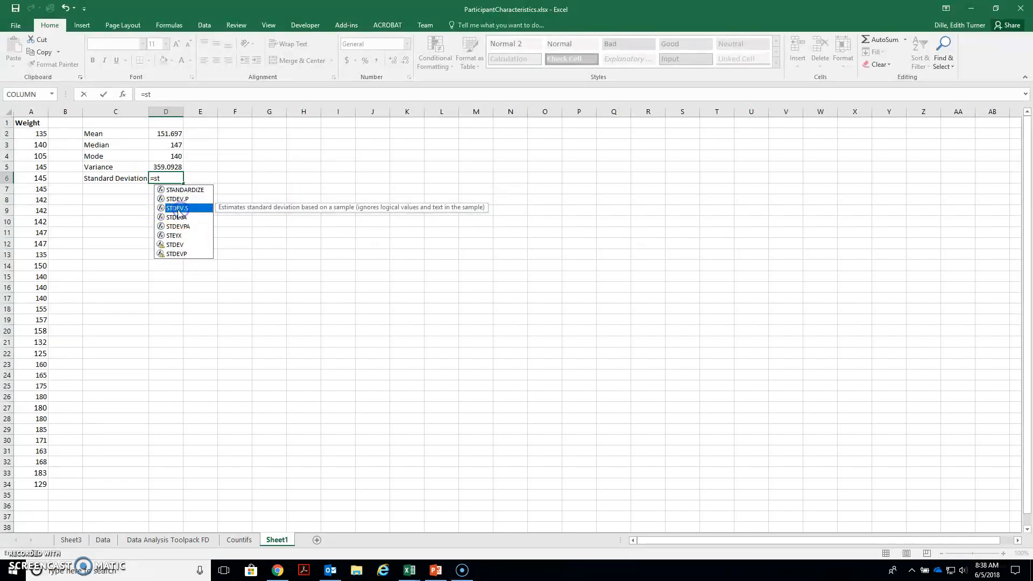
pyautogui.doubleClick(178, 209)
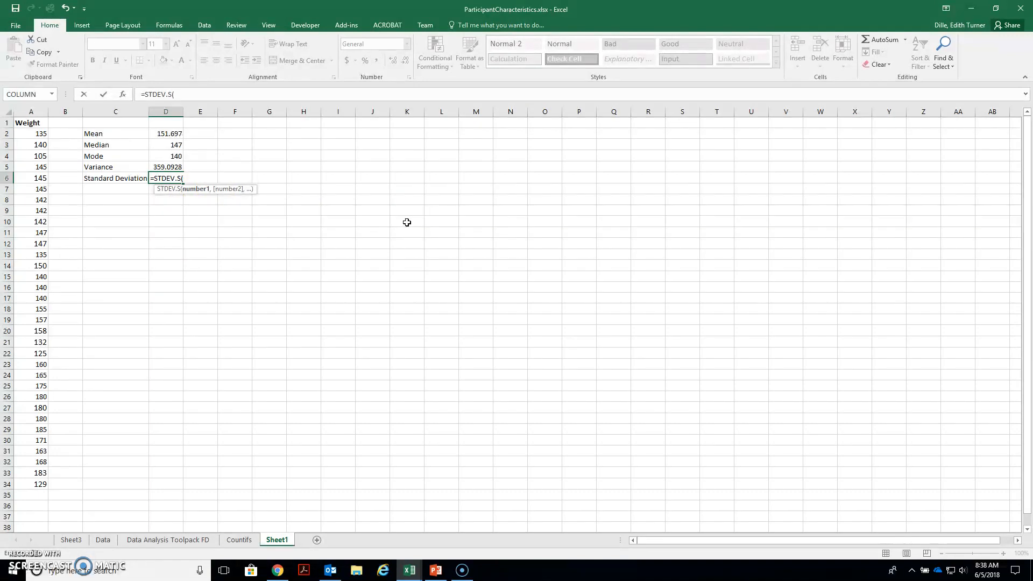
pyautogui.write('weights)')
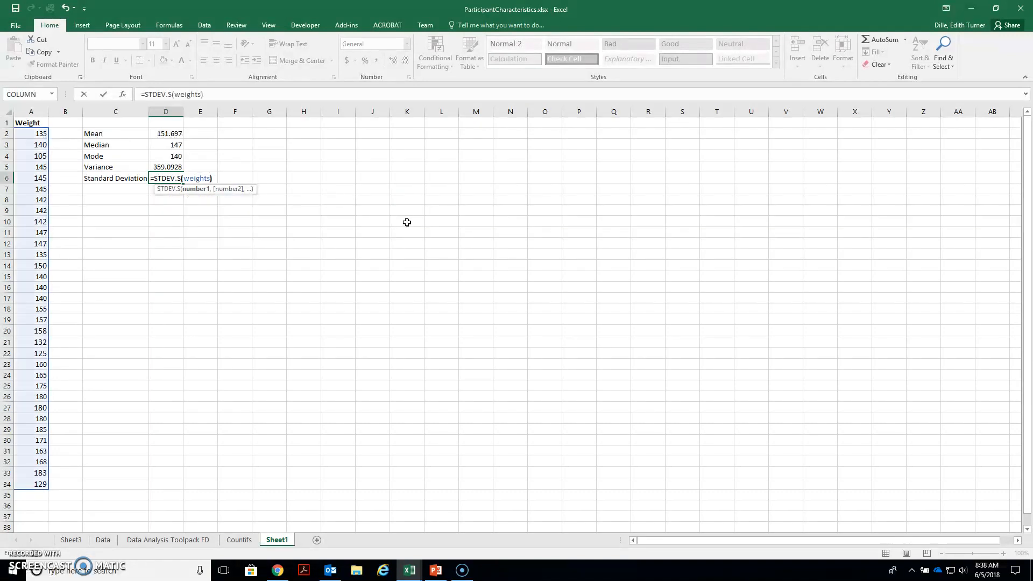
pyautogui.press('Return')
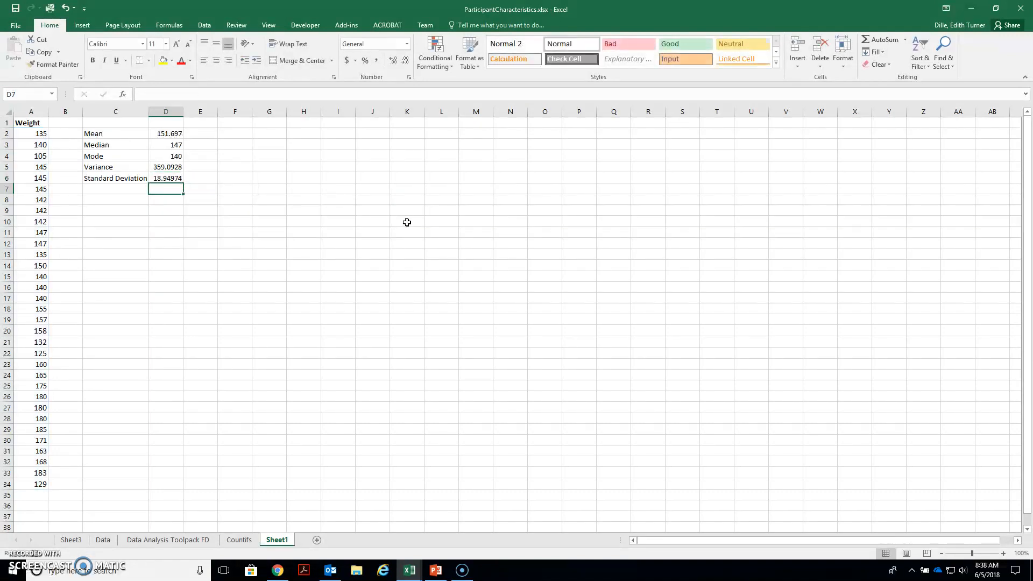
# Step: Cross-check the standard deviation in cell E6 by taking the square root of the variance with =sqrt(D5)
pyautogui.press('Up')
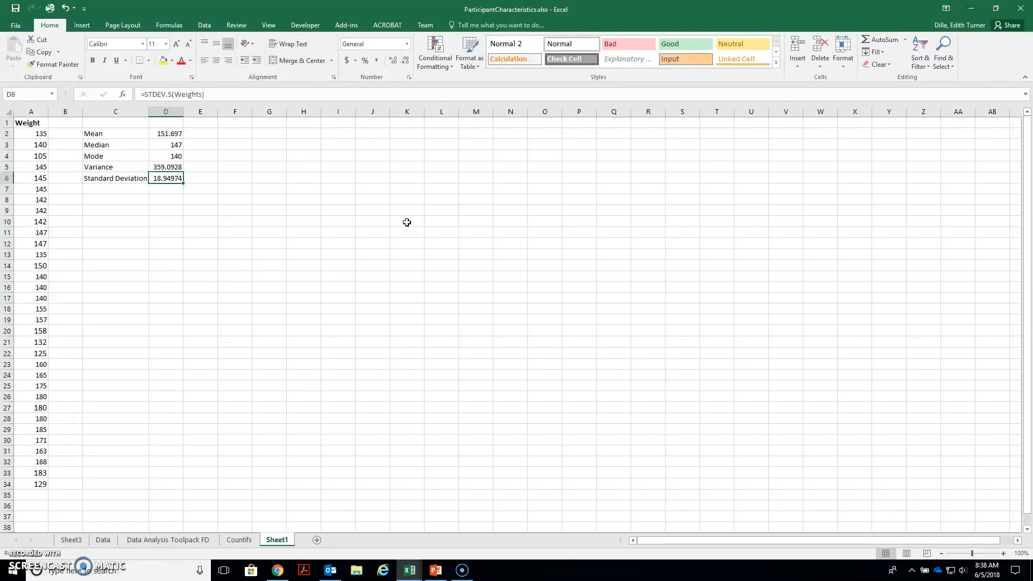
pyautogui.press('Right')
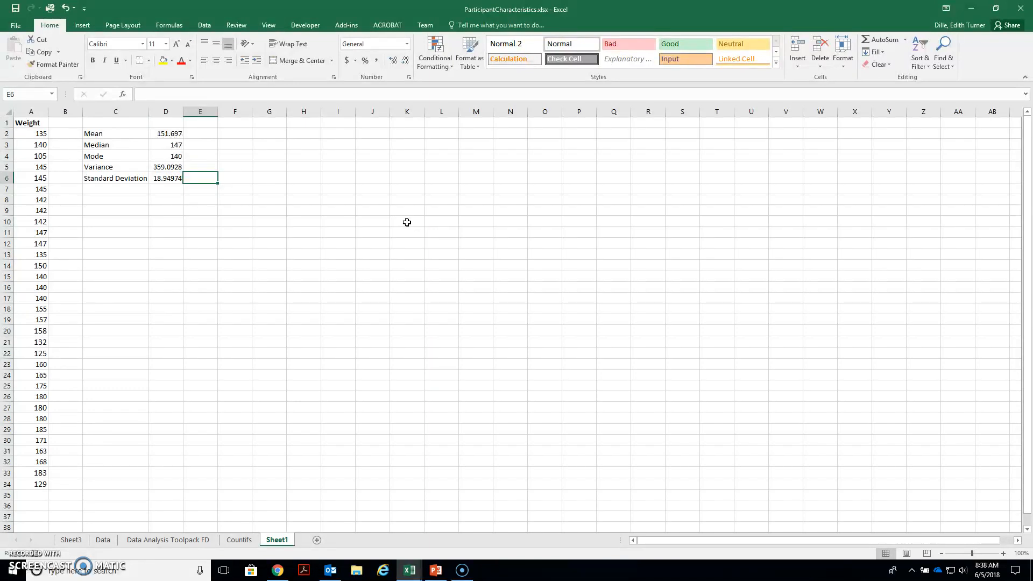
pyautogui.write('=squ')
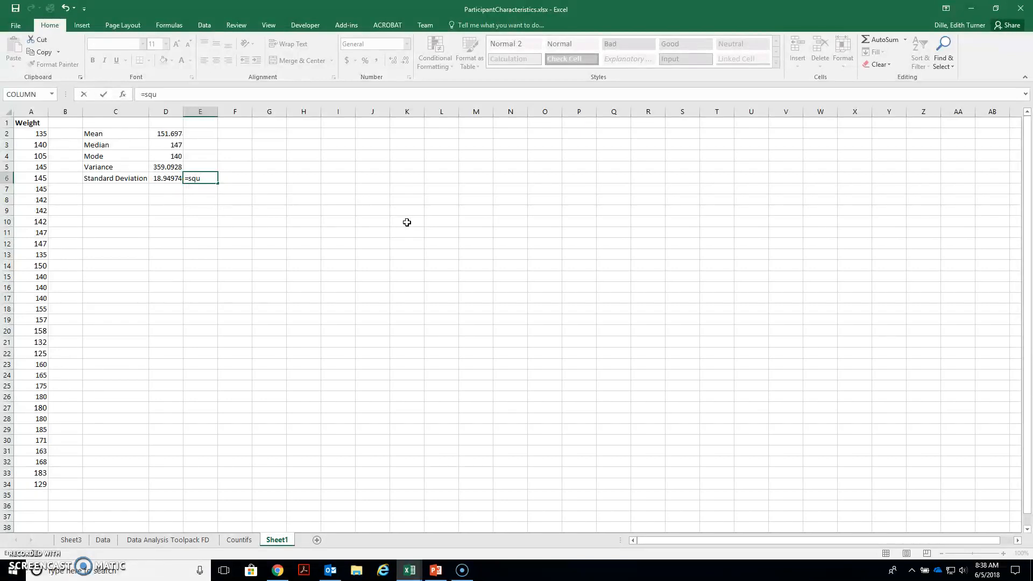
pyautogui.press('BackSpace')
pyautogui.write('rt(')
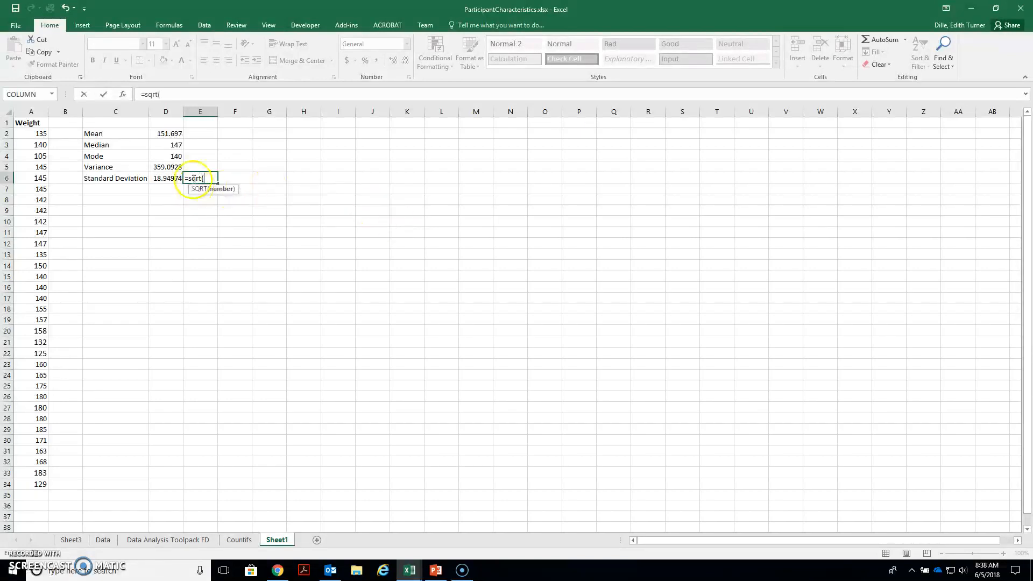
pyautogui.click(170, 167)
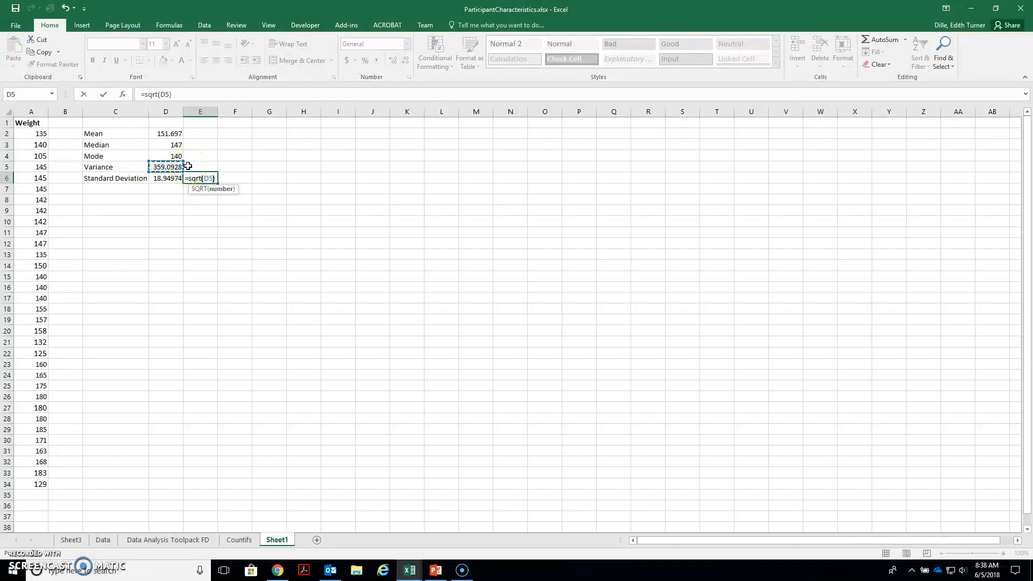
pyautogui.write(')')
pyautogui.press('Return')
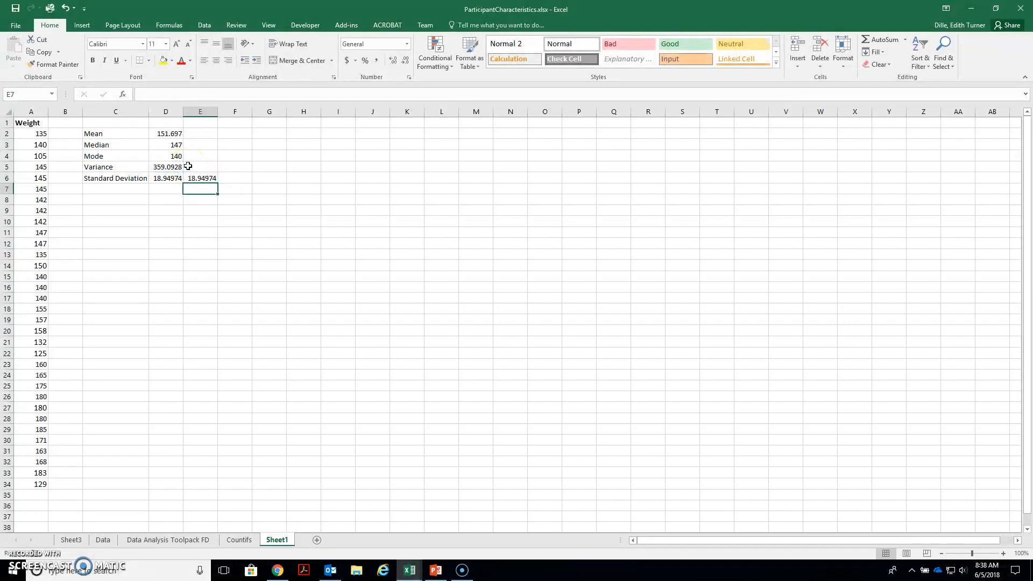
# Step: Format the statistics in cells D2:E6 to display two decimal places
pyautogui.press('Up')
pyautogui.moveTo(172, 133); pyautogui.dragTo(204, 177)
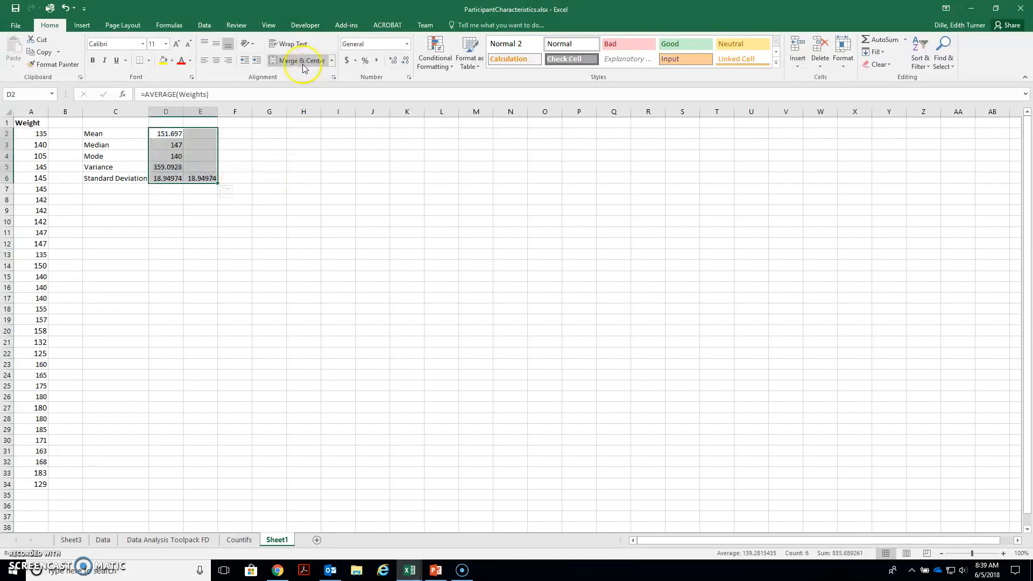
pyautogui.click(393, 60)
pyautogui.click(406, 61)
pyautogui.click(407, 61)
pyautogui.click(407, 61)
pyautogui.click(394, 60)
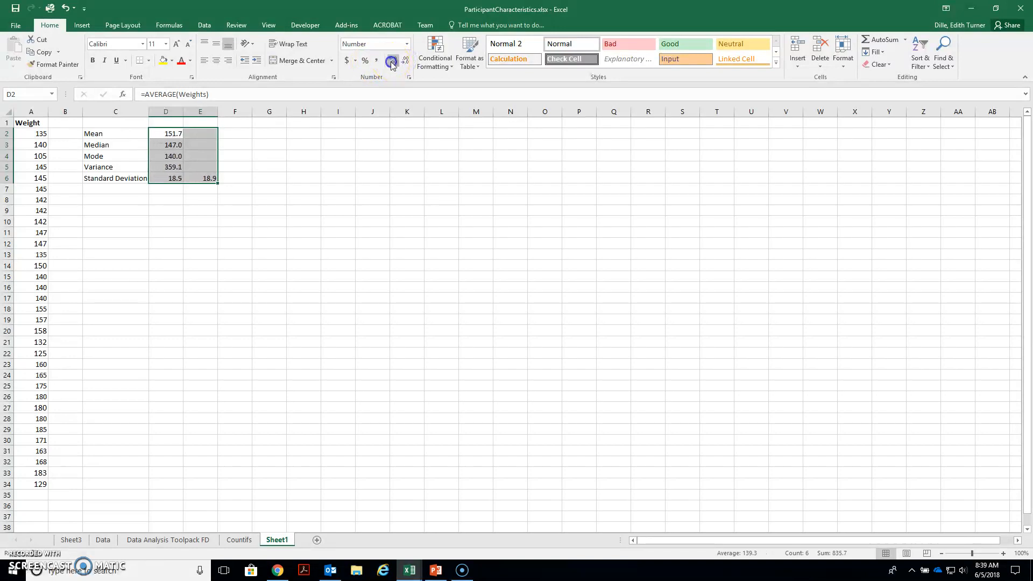
pyautogui.click(200, 199)
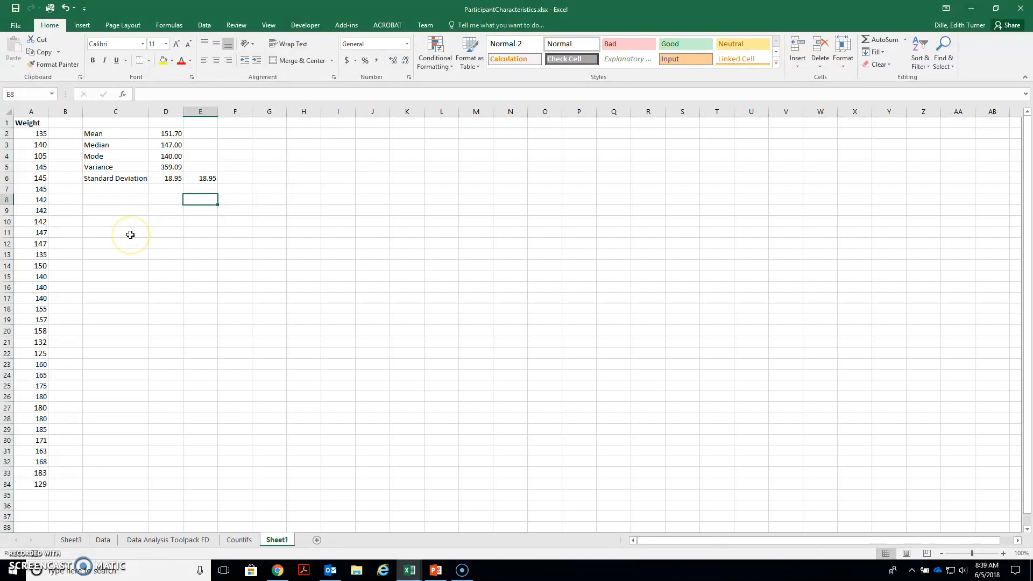